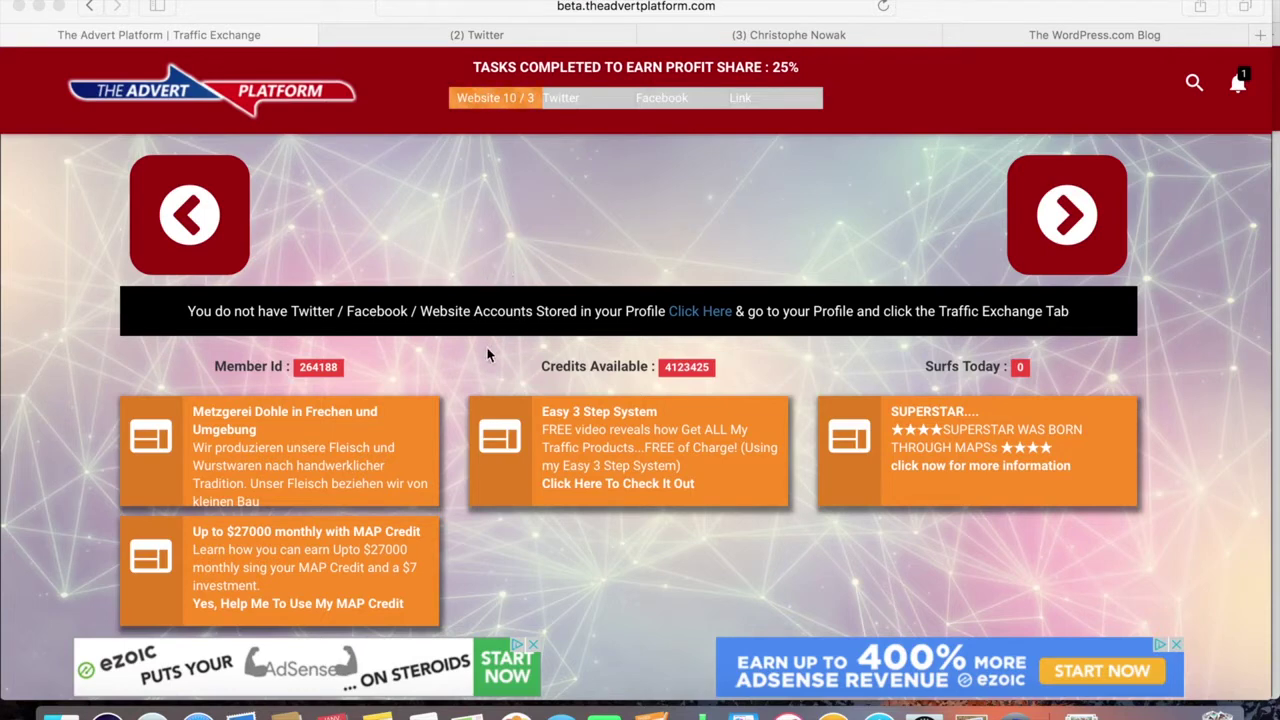
Open the profile's Traffic Exchange settings and review the Twitter, Facebook and website URL fields
scroll(468, 348, "down", 2)
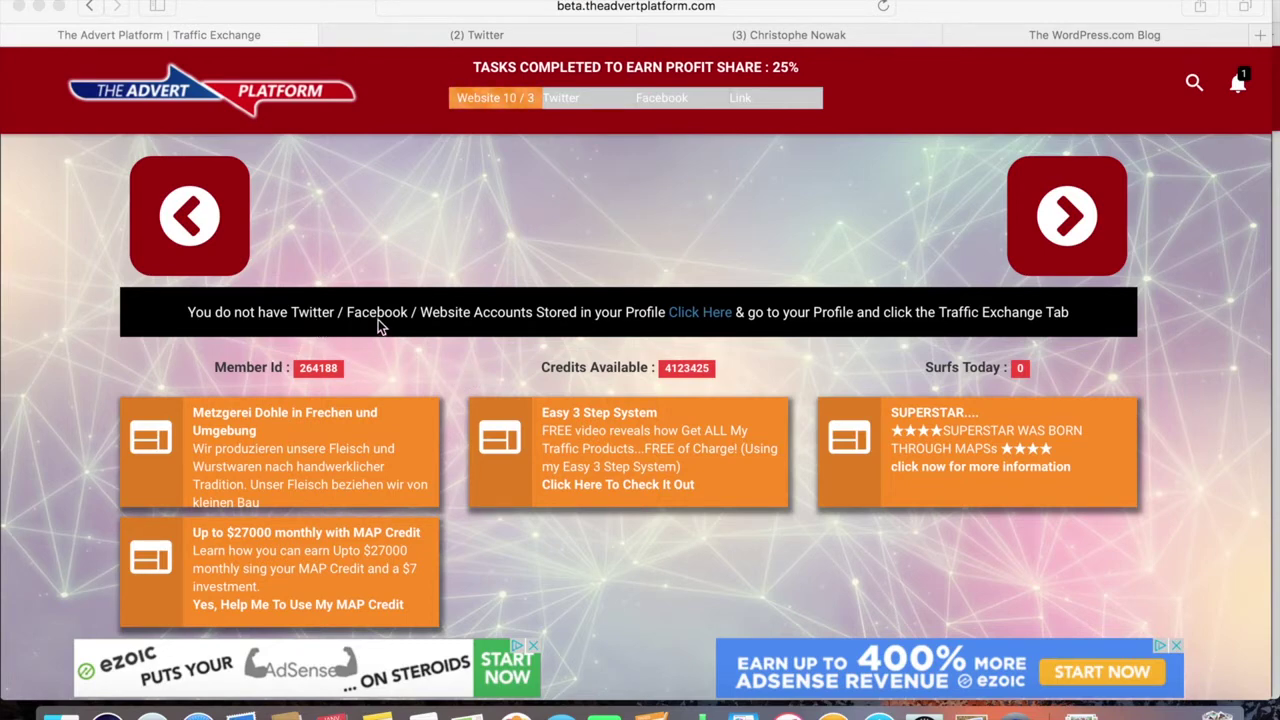
left_click(698, 316)
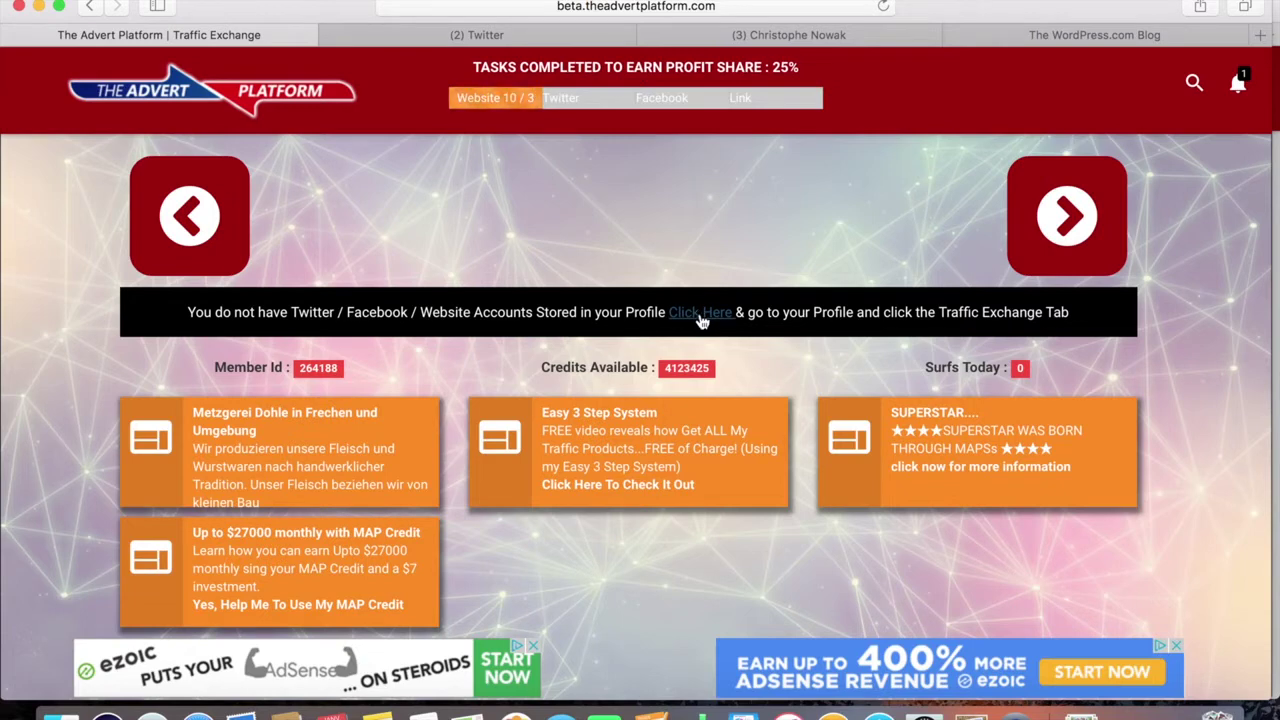
left_click(702, 314)
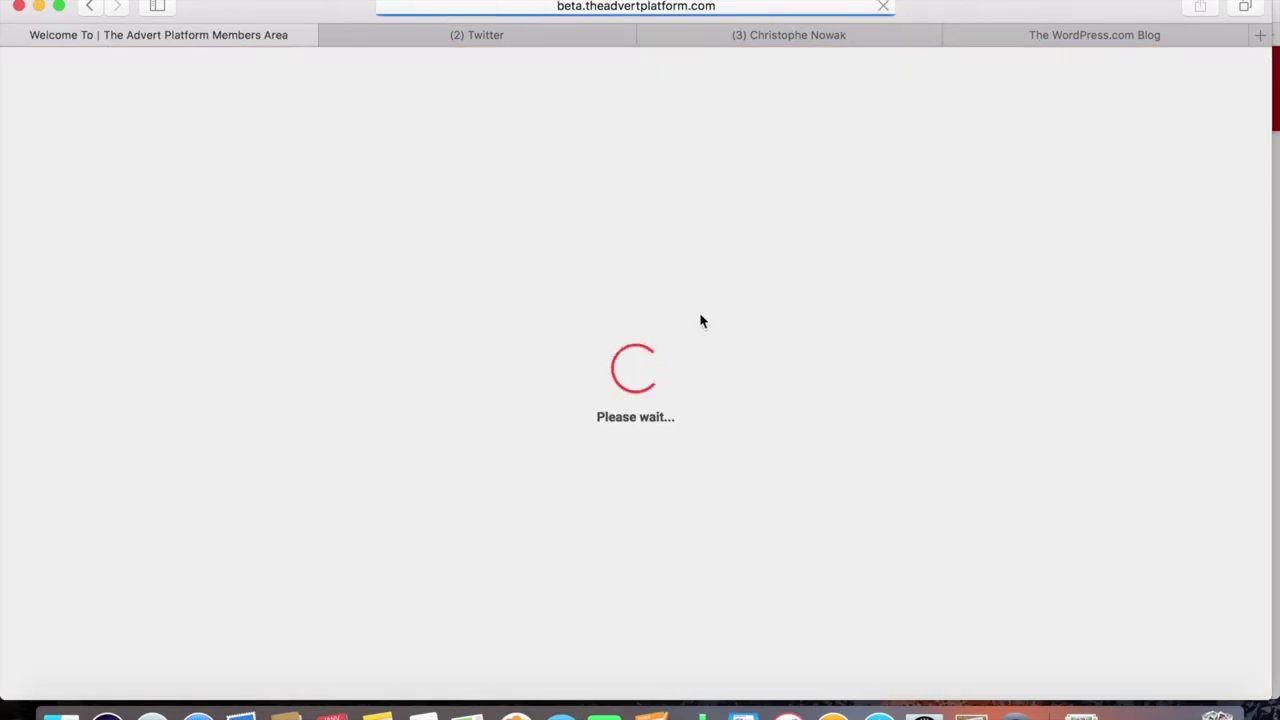
scroll(700, 316, "down", 3)
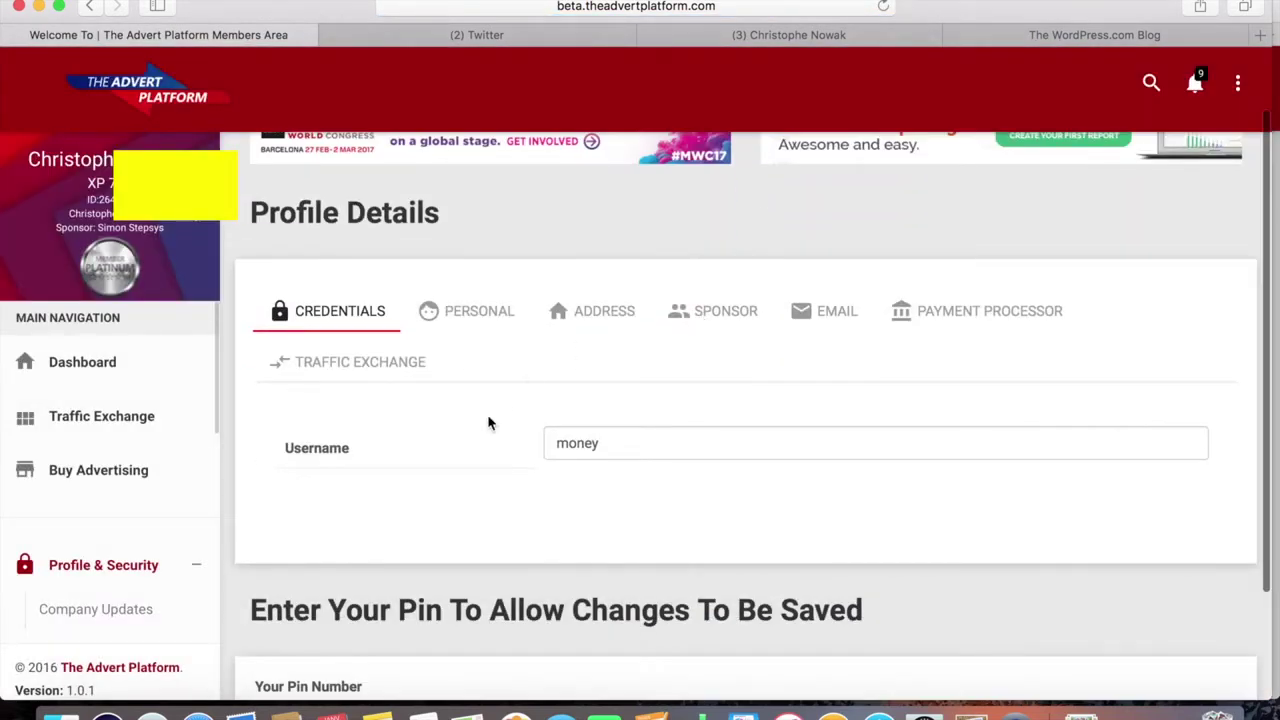
scroll(489, 423, "down", 1)
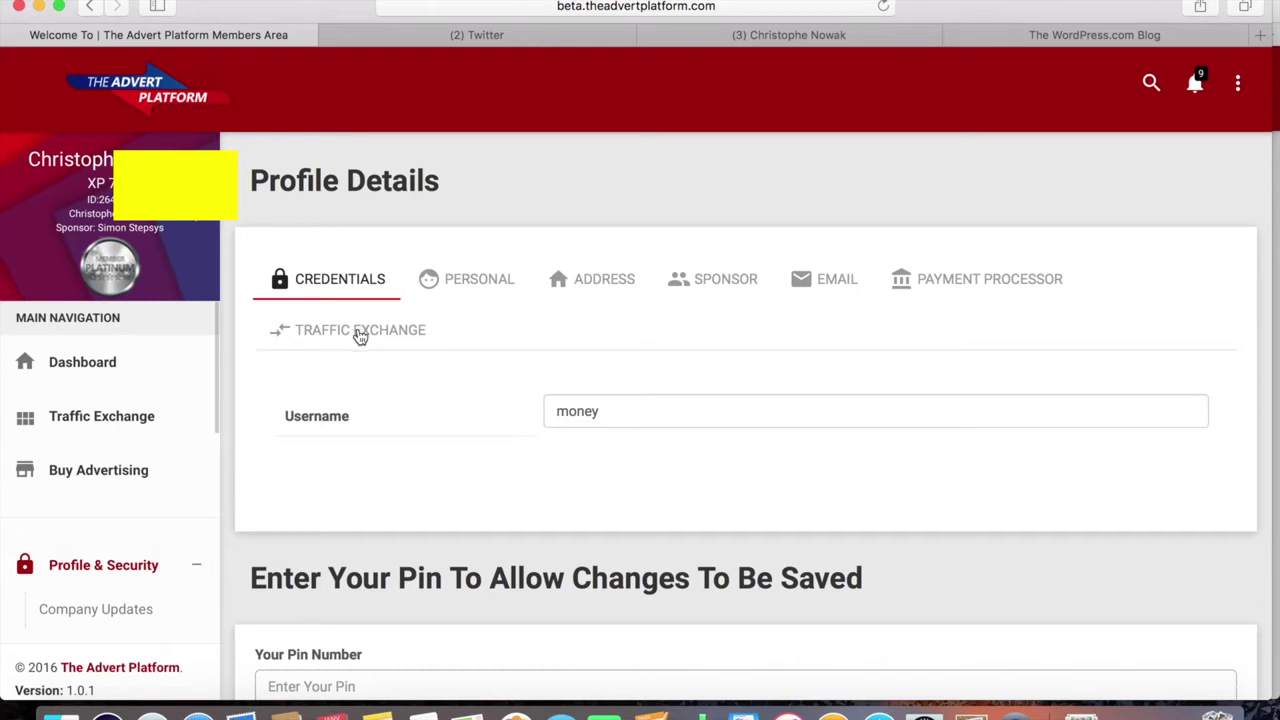
left_click(360, 337)
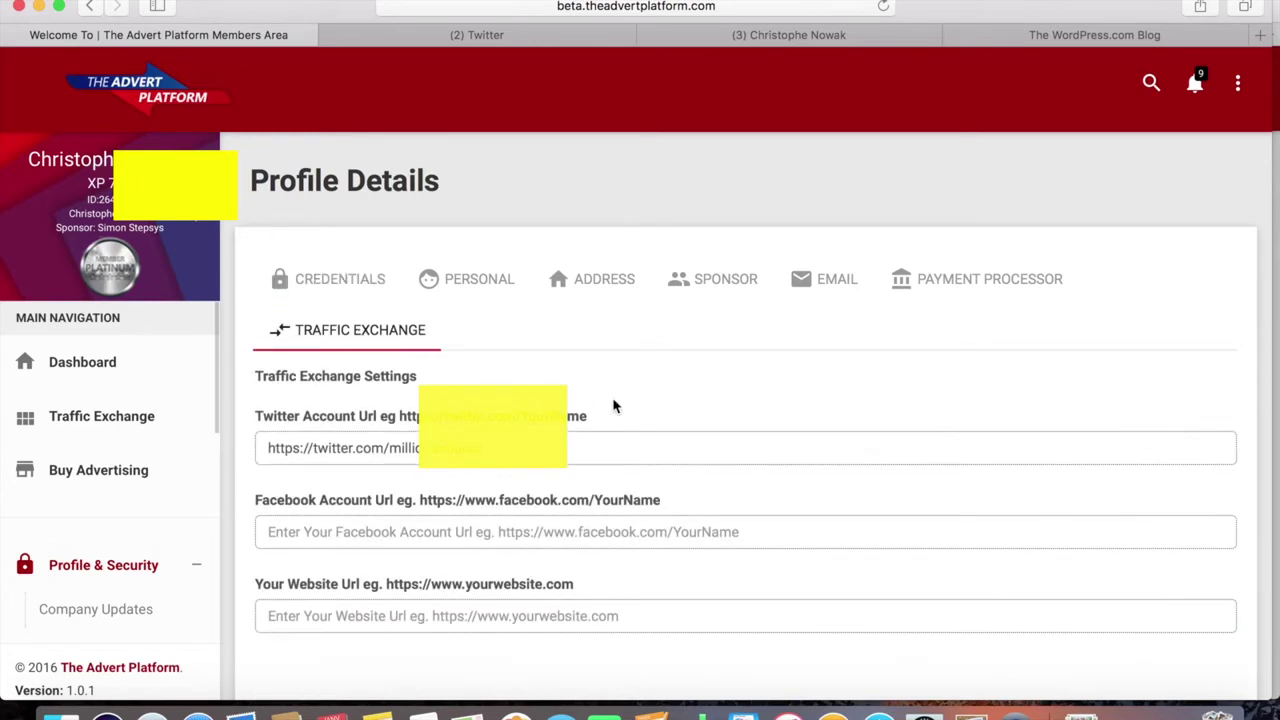
scroll(614, 406, "down", 3)
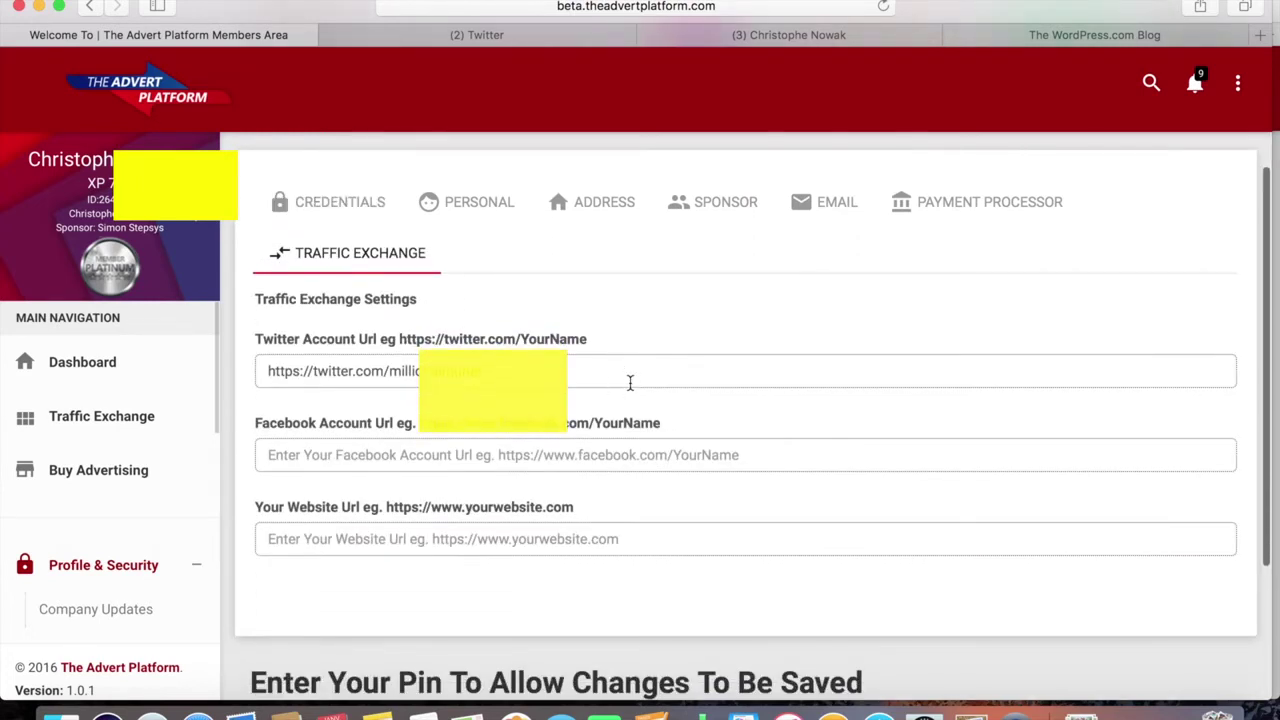
left_click_drag(608, 377, 268, 350)
key("super+c")
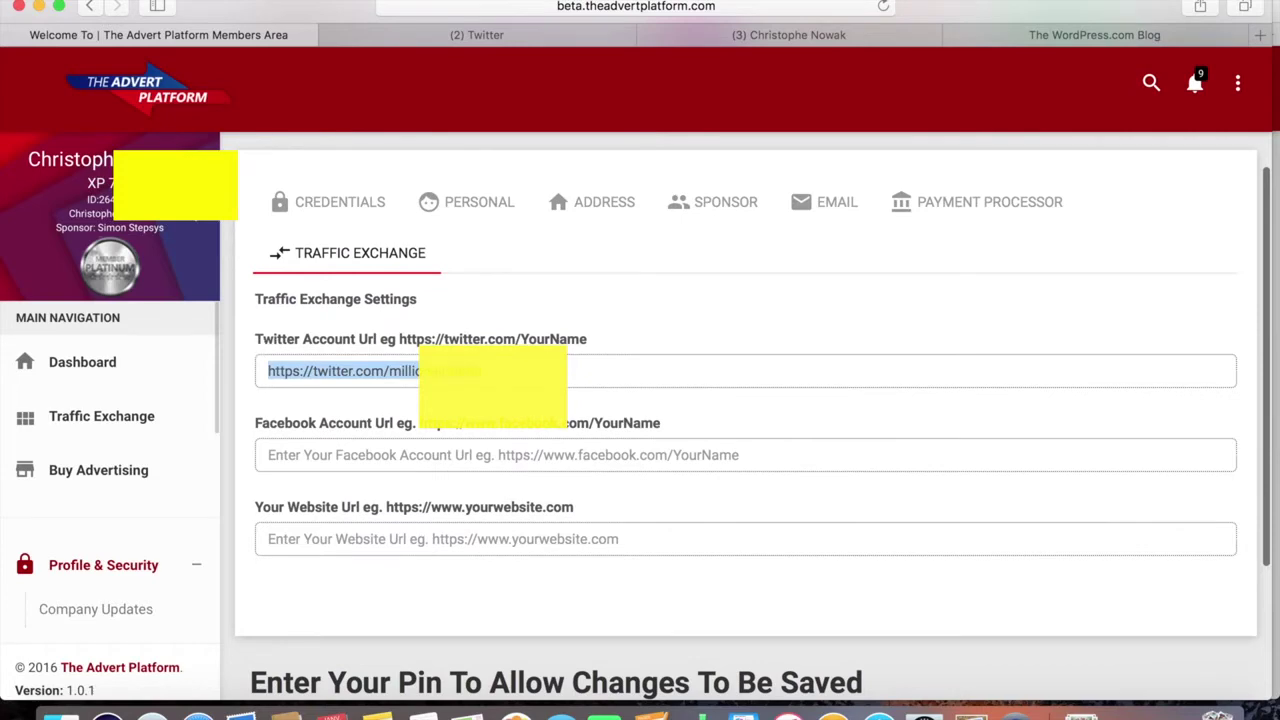
left_click(728, 454)
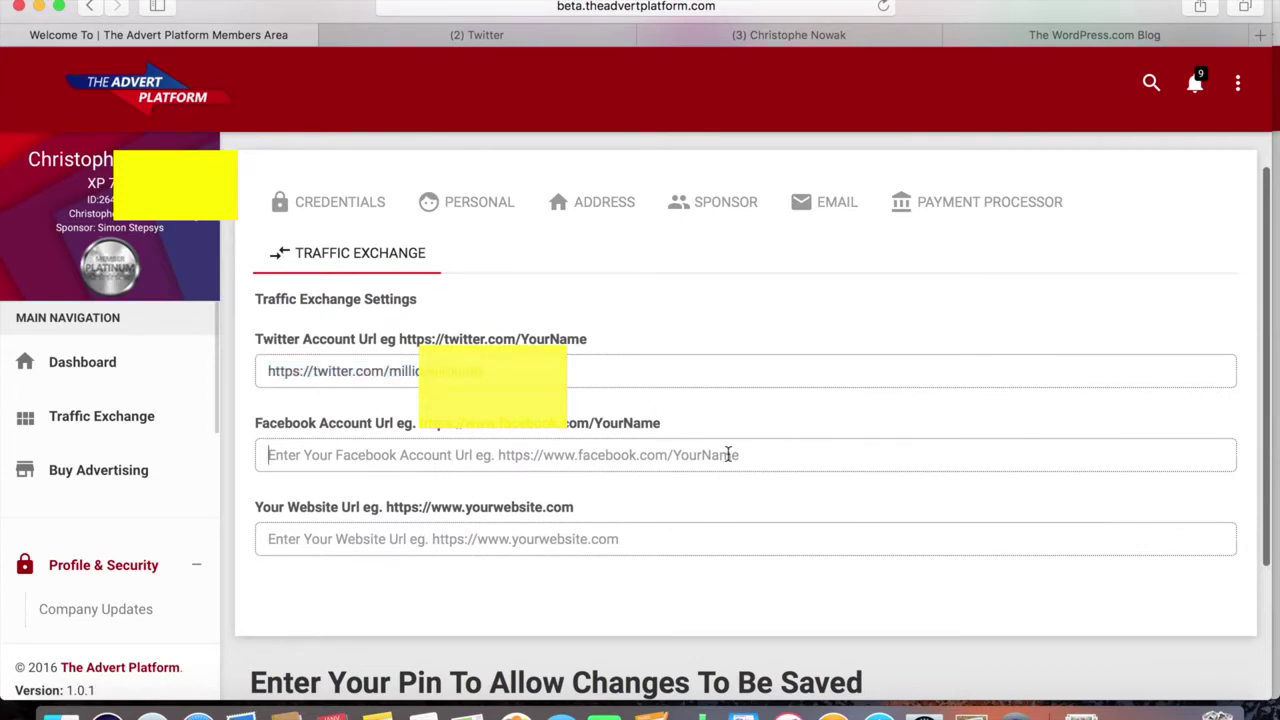
left_click(586, 528)
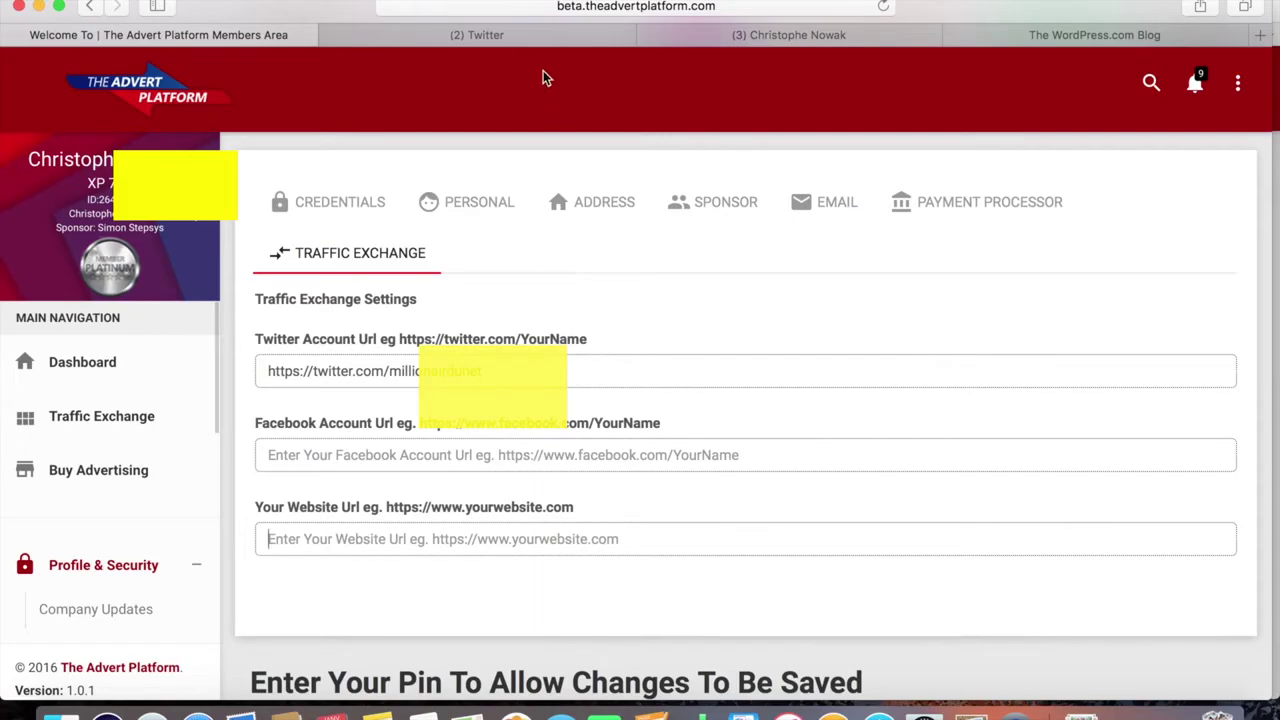
Copy the link to your Twitter profile with Copier le lien and return to The Advert Platform
left_click(535, 38)
scroll(584, 172, "down", 1)
scroll(584, 172, "up", 1)
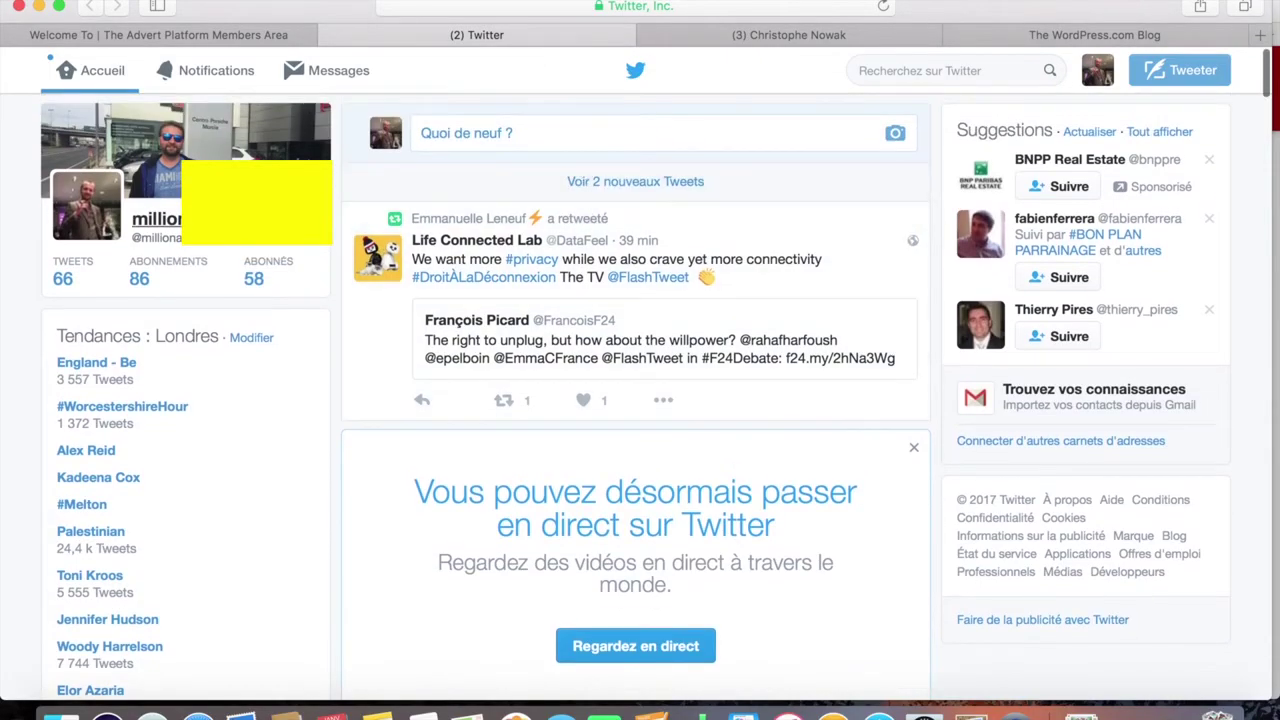
right_click(226, 214)
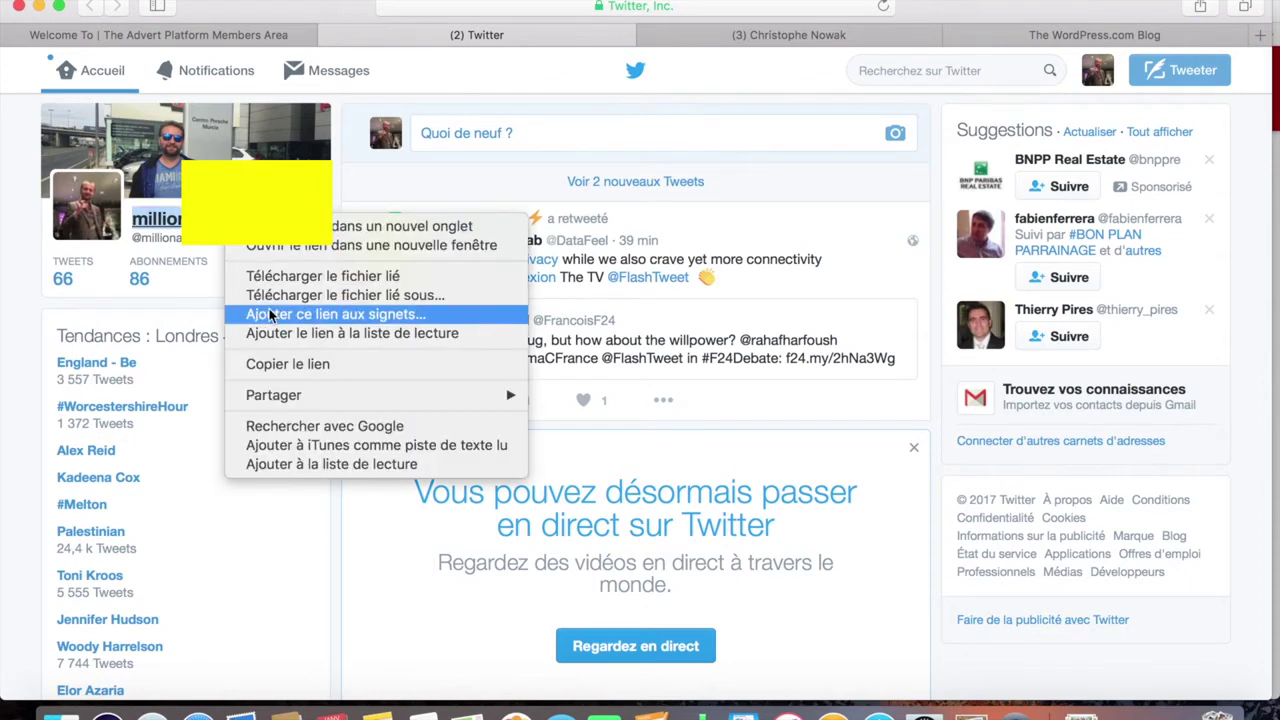
left_click(299, 364)
left_click(248, 36)
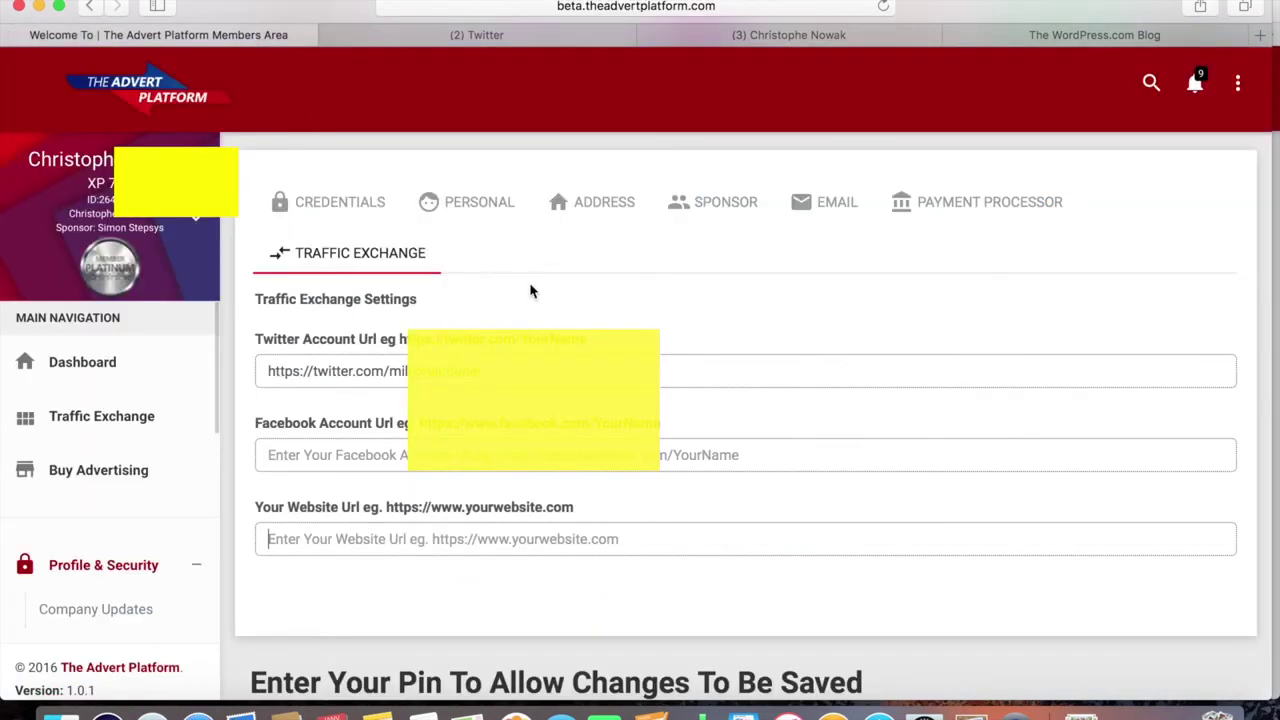
Replace the Twitter Account URL contents with the copied twitter.com profile link
left_click_drag(478, 371, 269, 366)
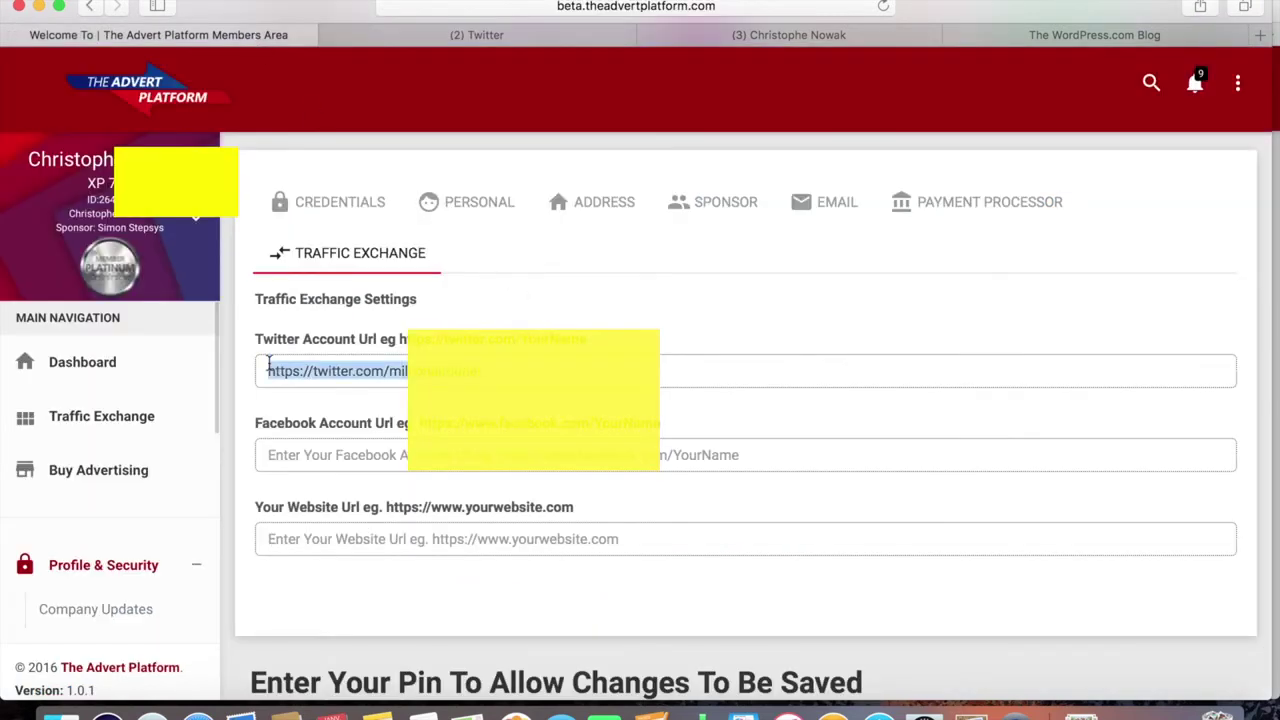
key("super+v")
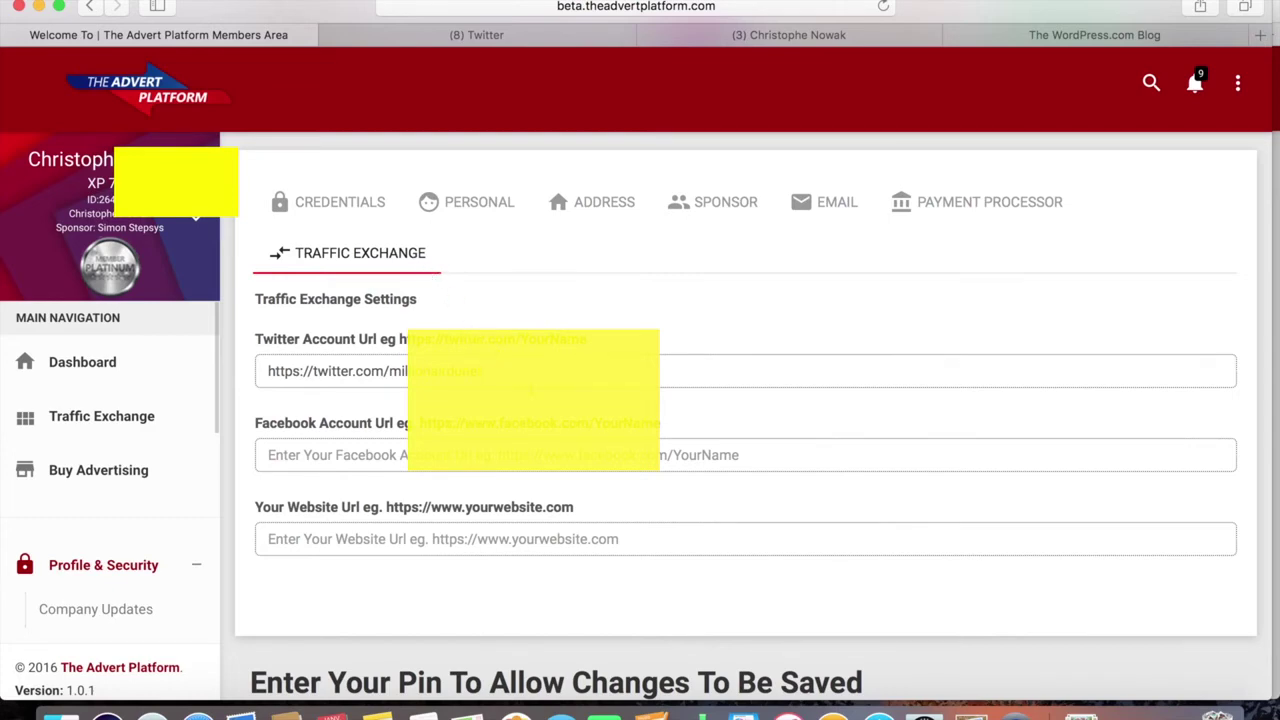
Copy the Facebook profile link with Copier le lien and go back to The Advert Platform settings
left_click(761, 38)
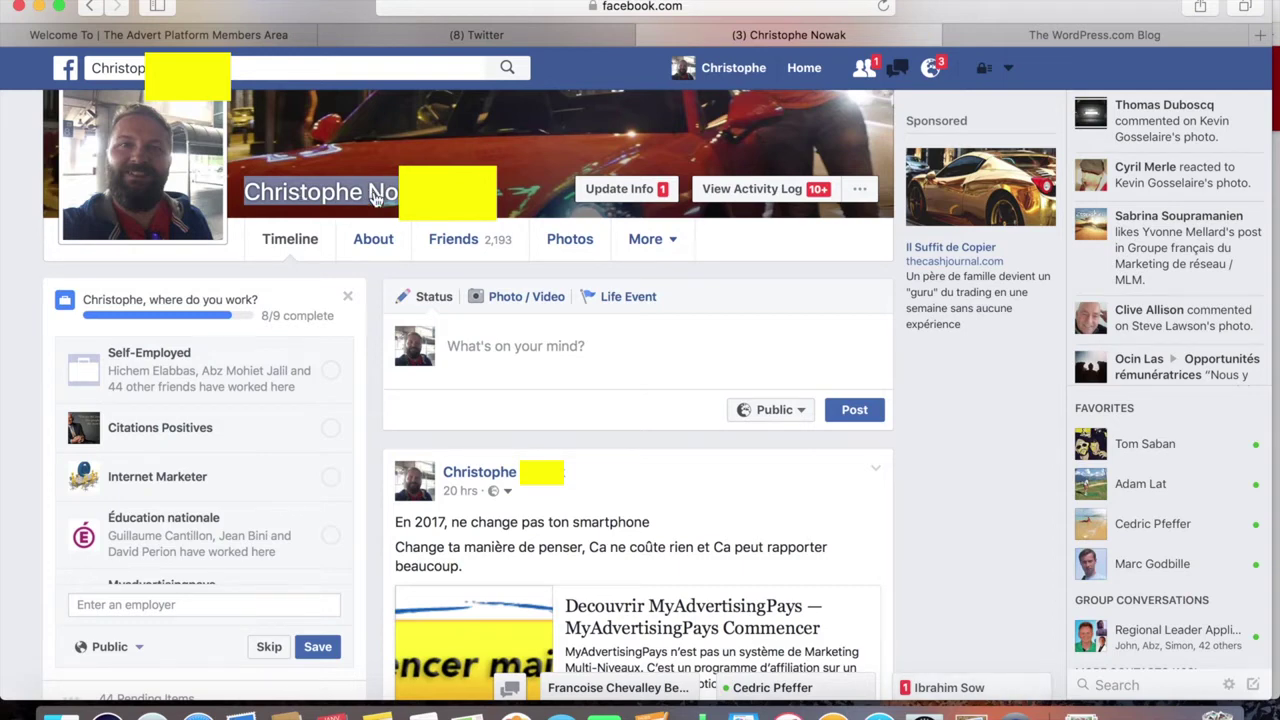
right_click(375, 198)
left_click(425, 337)
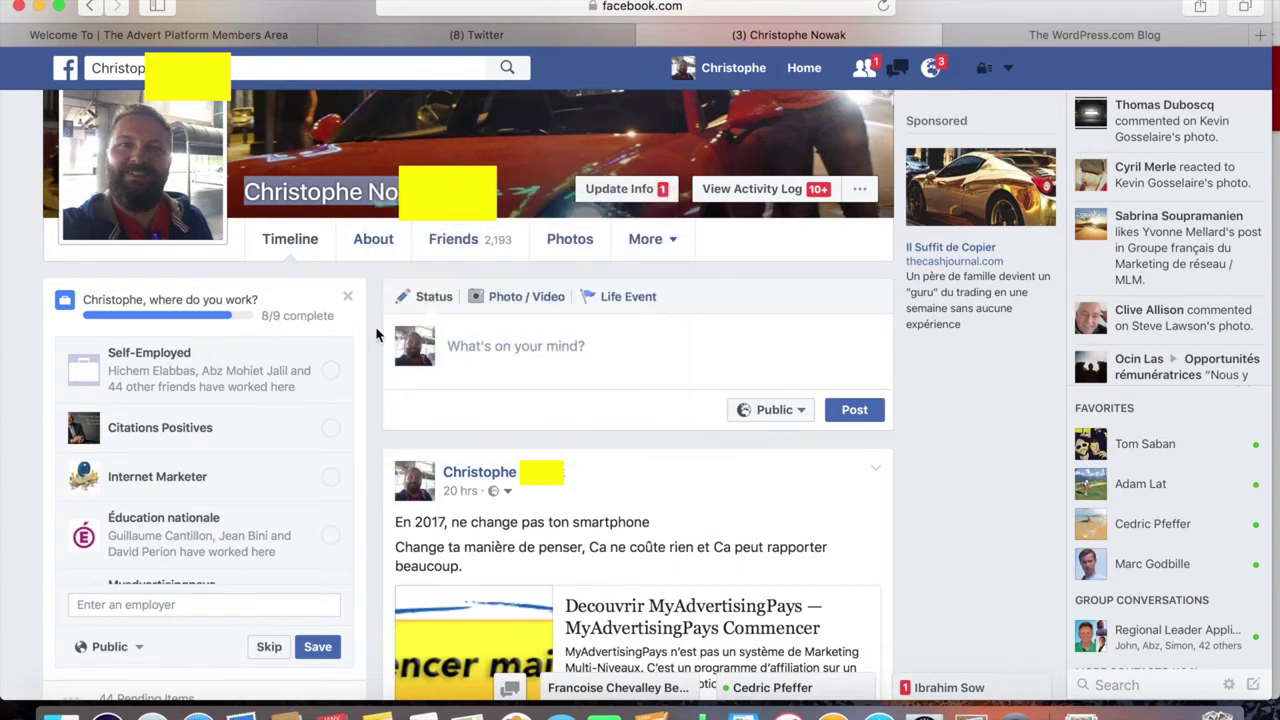
left_click(378, 333)
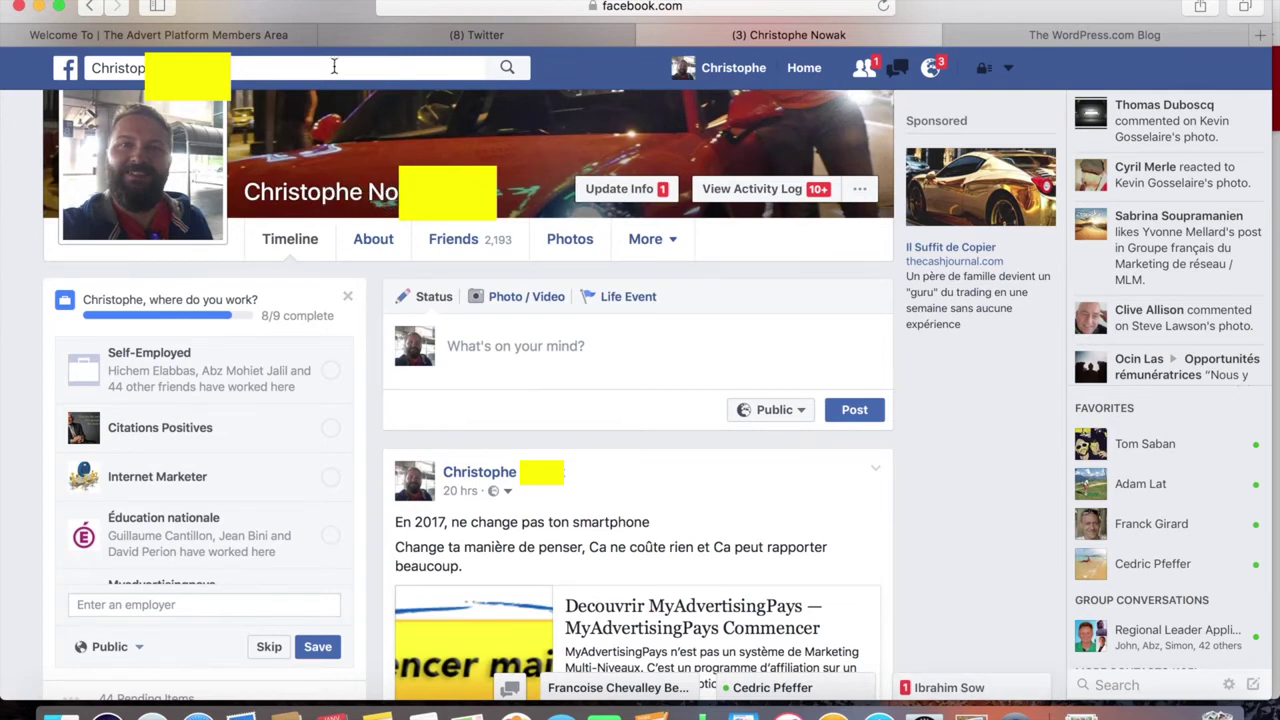
left_click(254, 37)
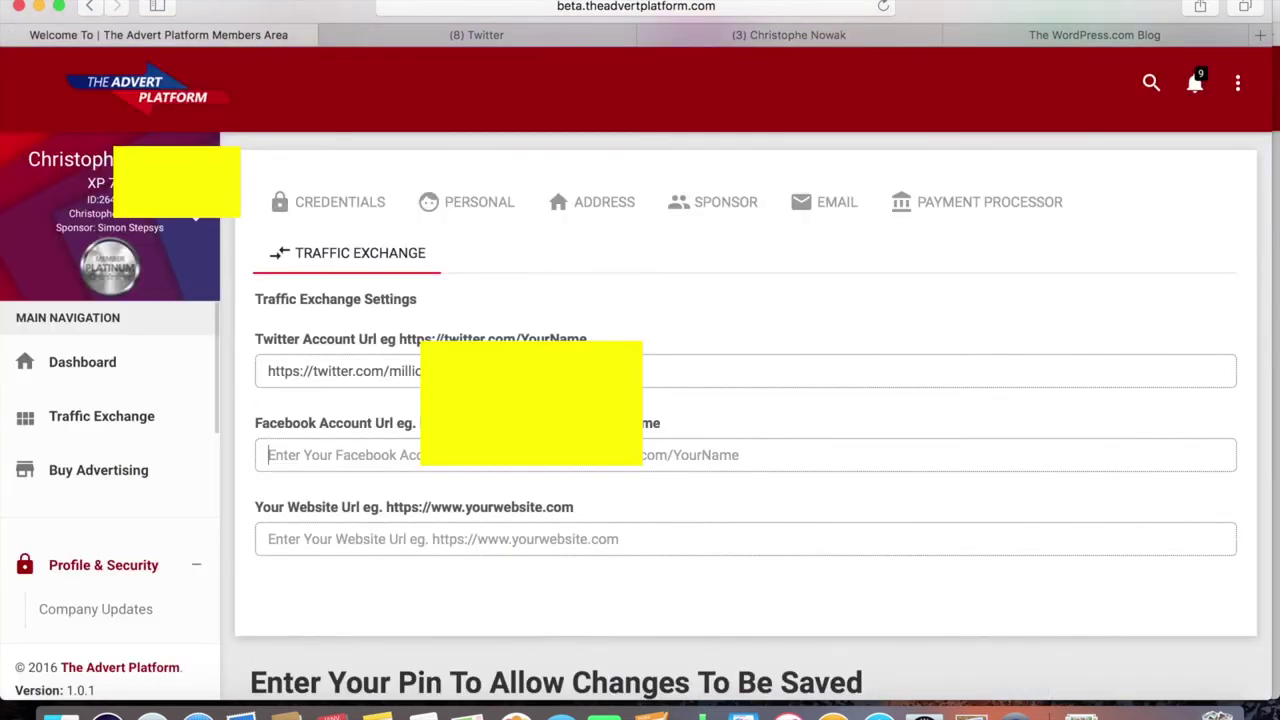
Paste the facebook.com profile address into the Facebook Account URL field, then check the WordPress blog address
key("super+v")
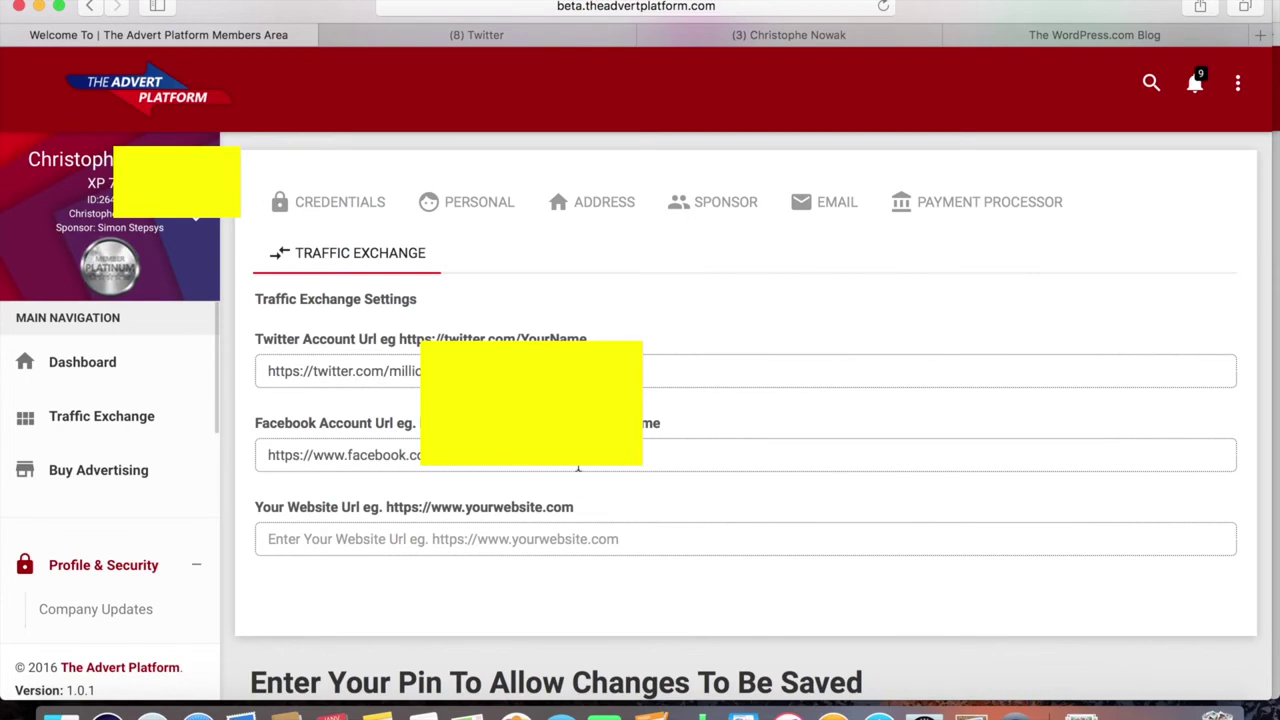
left_click(570, 538)
left_click(1065, 36)
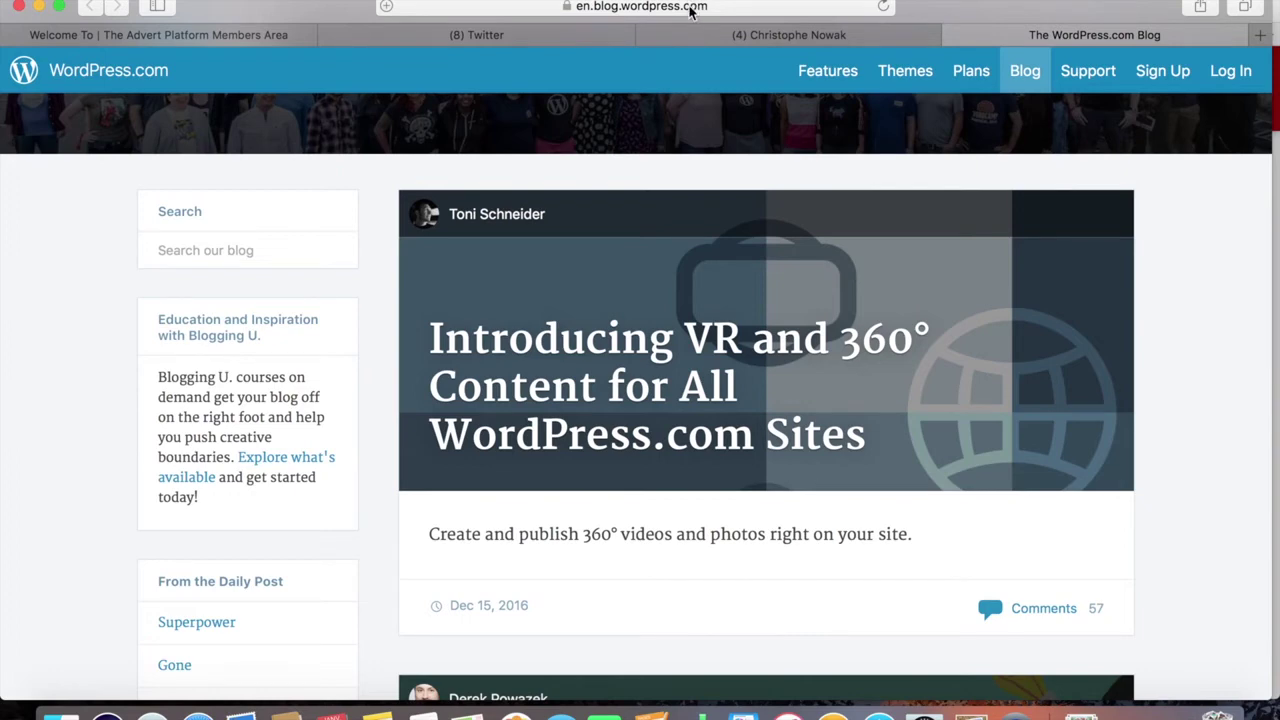
left_click(690, 8)
key("super+c")
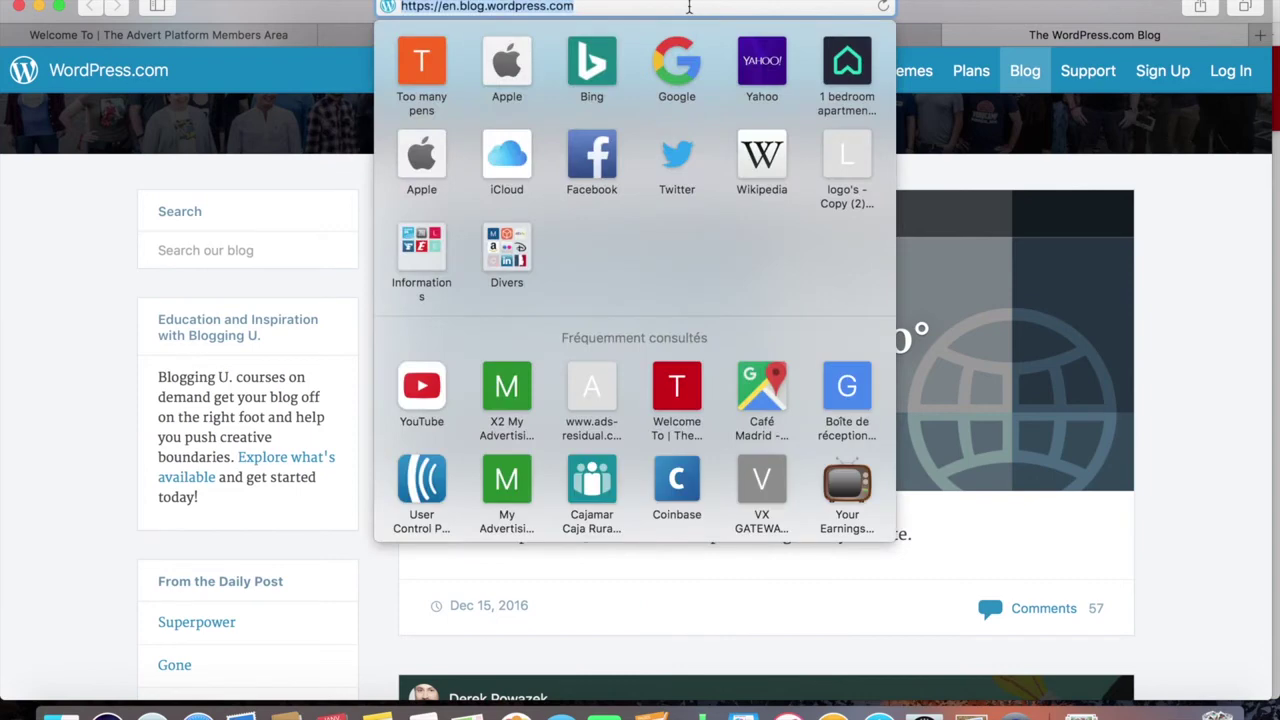
left_click(236, 35)
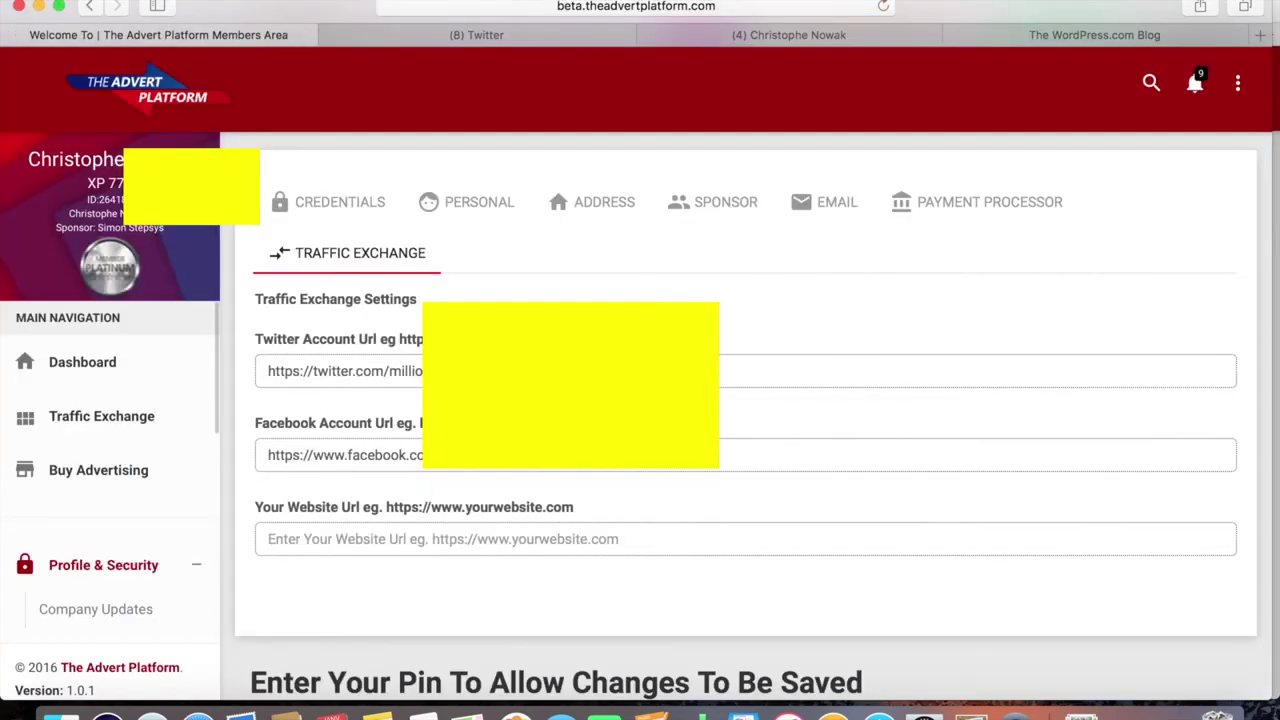
Paste the blog address into the Website URL field, then clear it again
left_click(403, 537)
key("super+v")
left_click_drag(481, 543, 240, 549)
key("BackSpace")
Enter the account PIN in Your Pin Number and save the profile changes
scroll(551, 527, "down", 5)
left_click(373, 592)
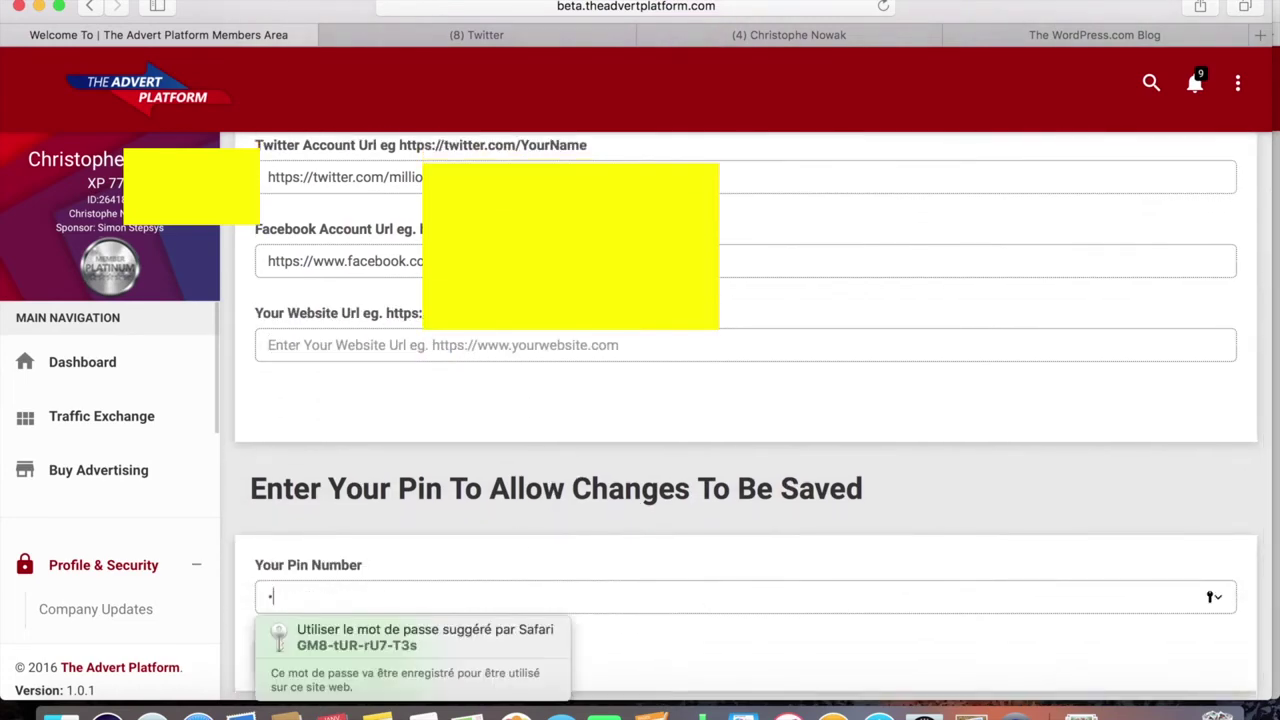
type("1234")
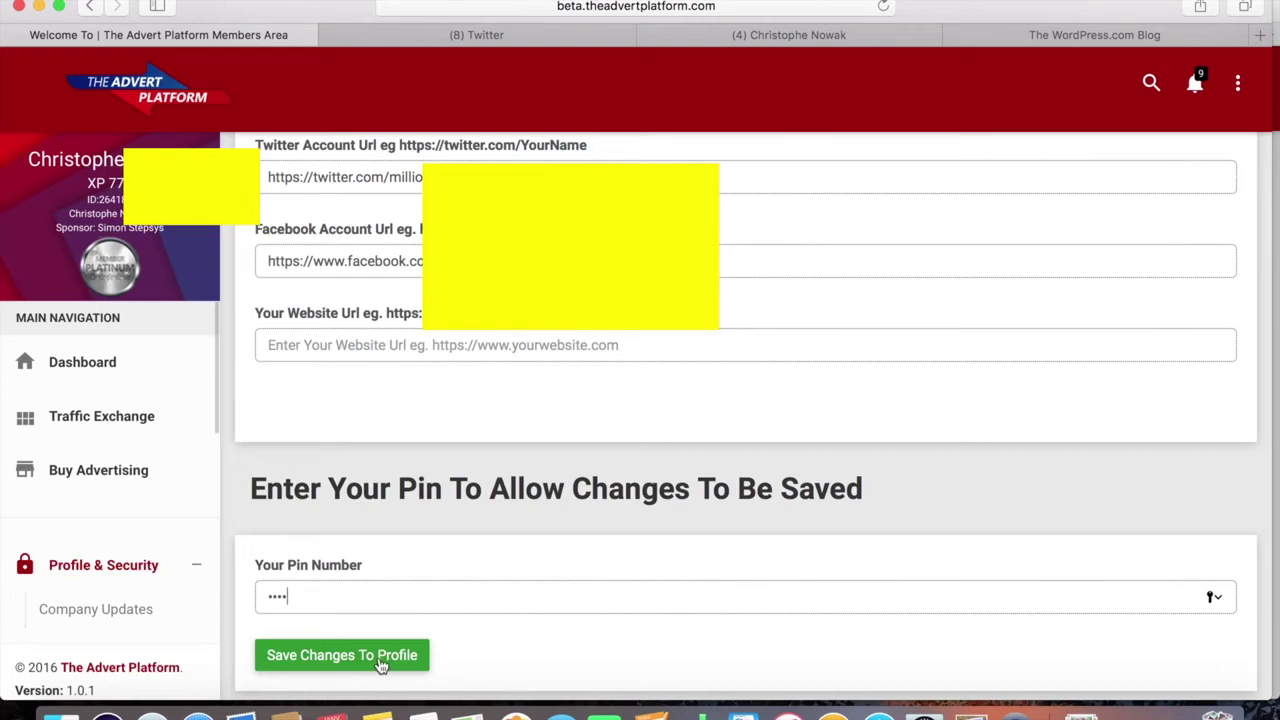
left_click(381, 656)
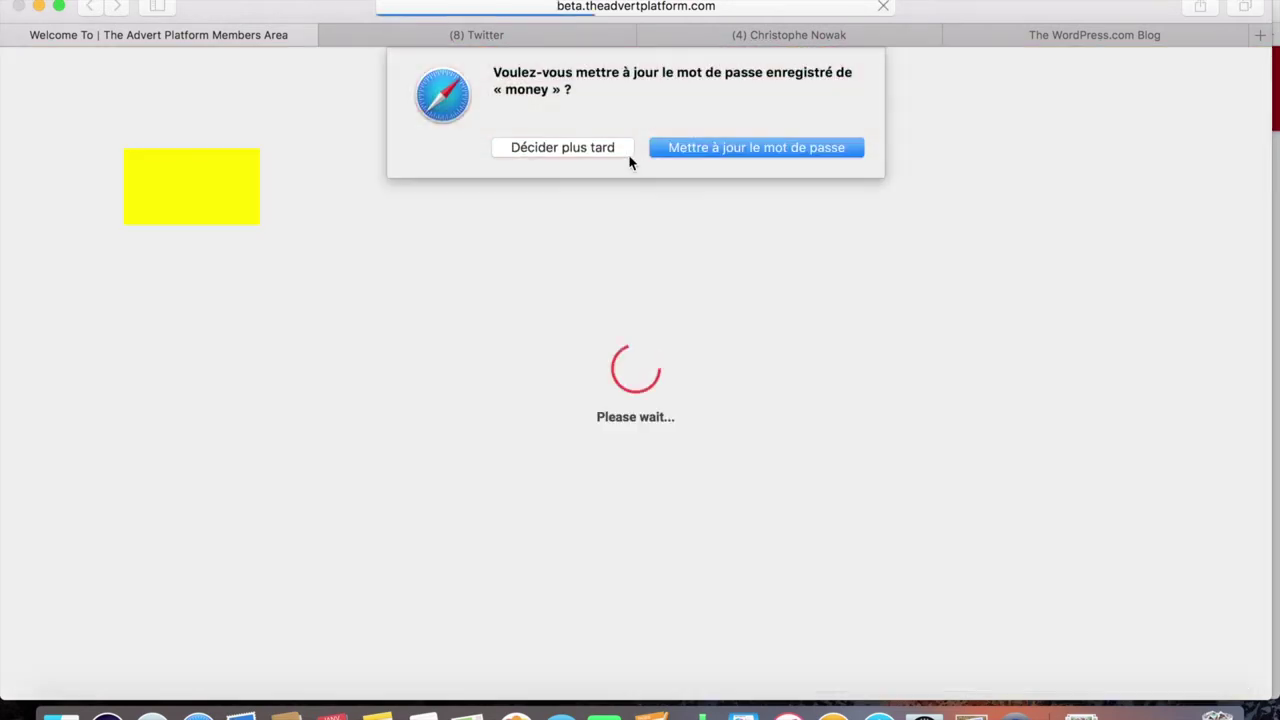
Choose Décider plus tard on Safari's password prompt and review the saved Traffic Exchange fields
left_click(620, 151)
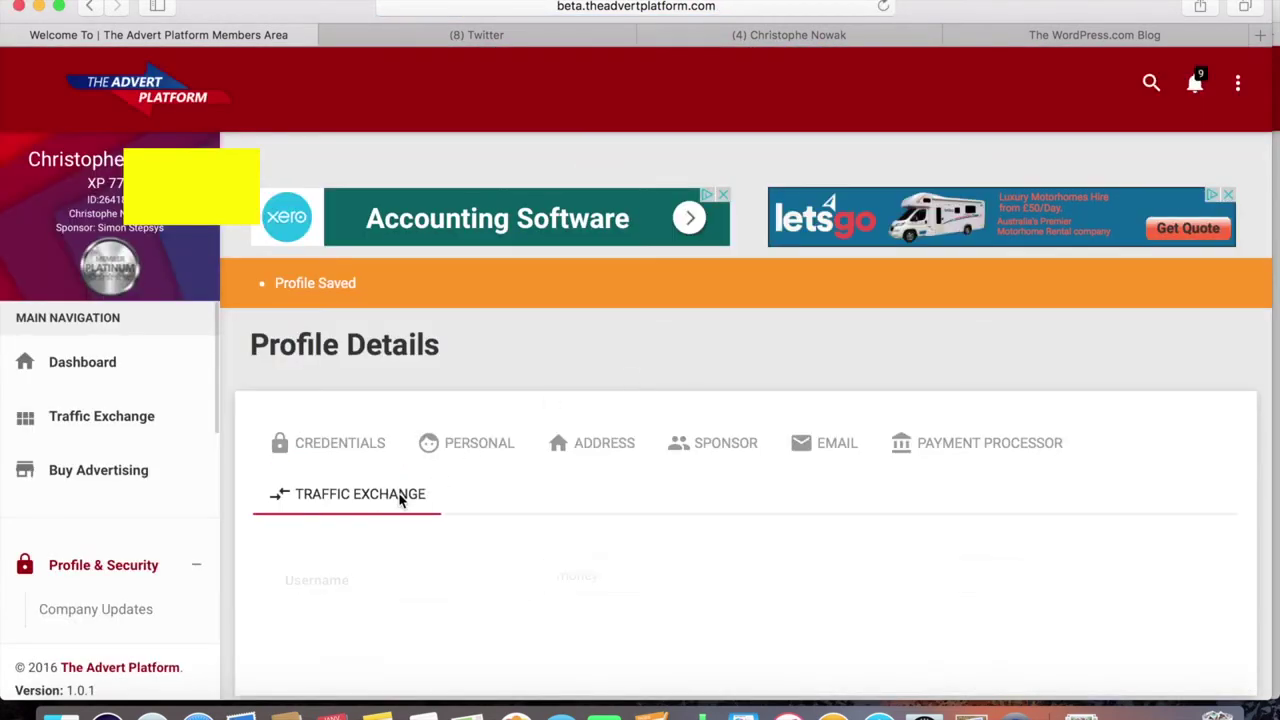
scroll(460, 510, "down", 5)
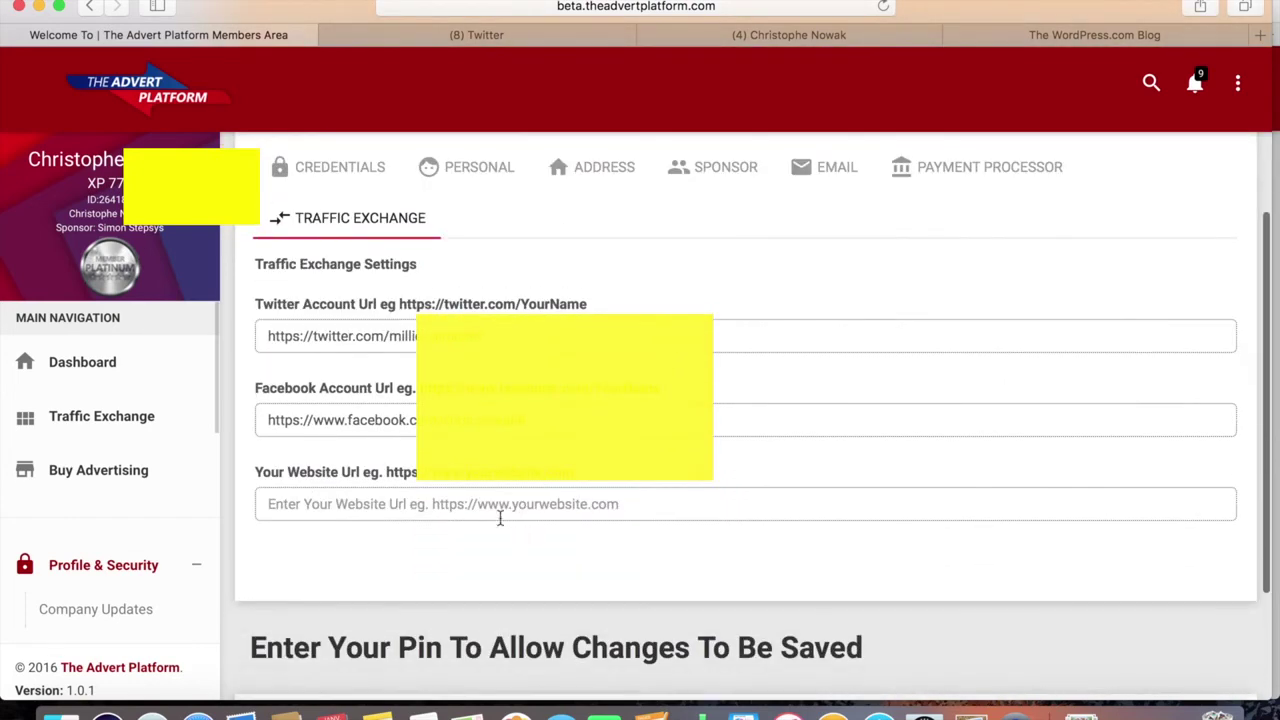
left_click(481, 507)
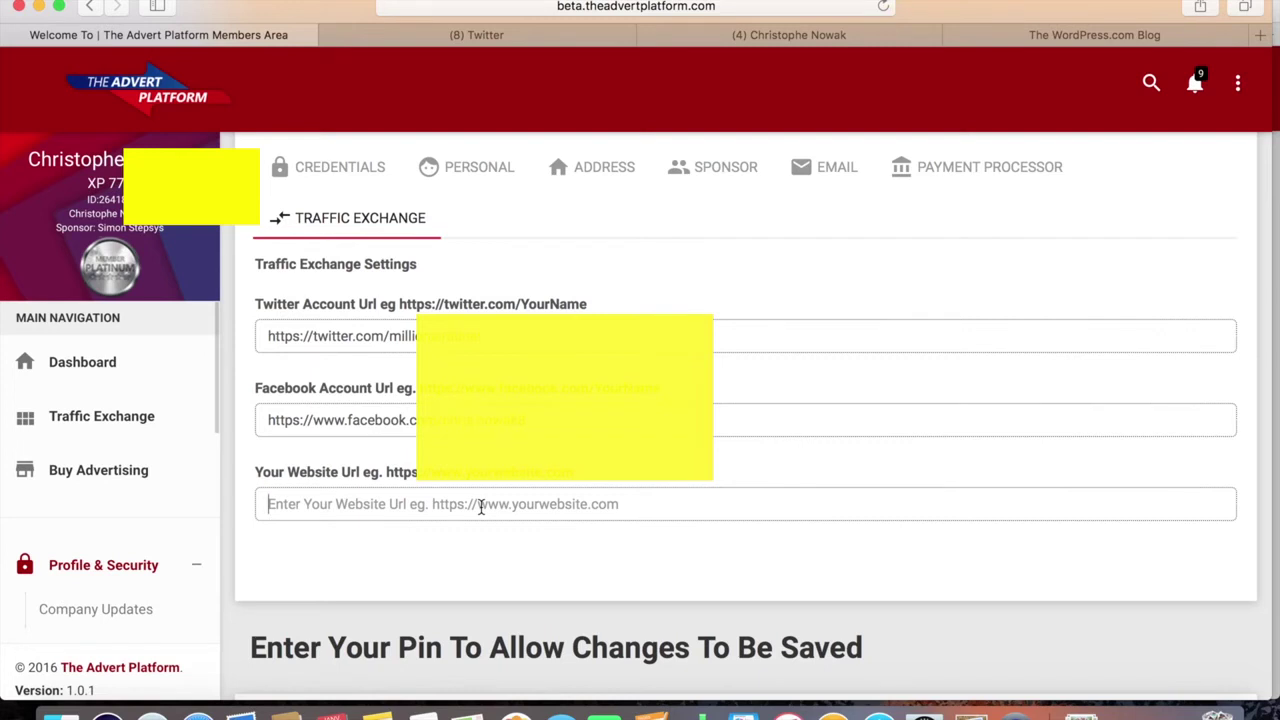
scroll(675, 445, "up", 4)
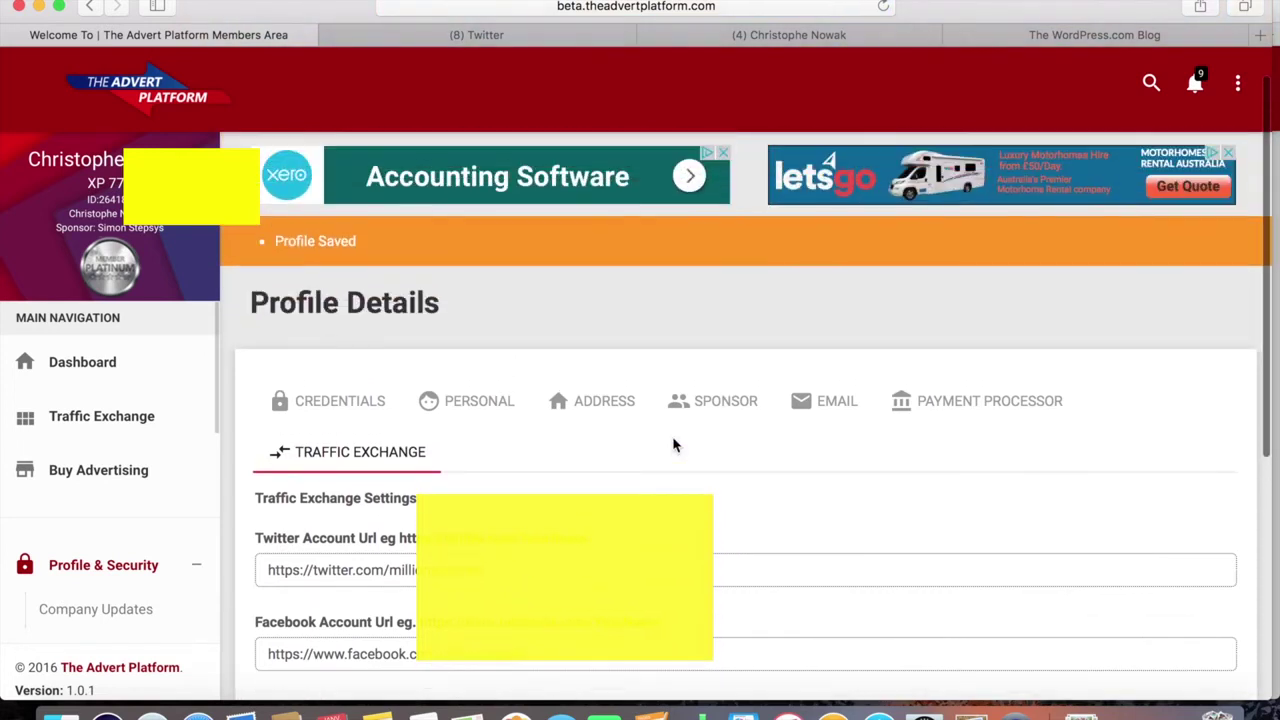
scroll(675, 445, "down", 1)
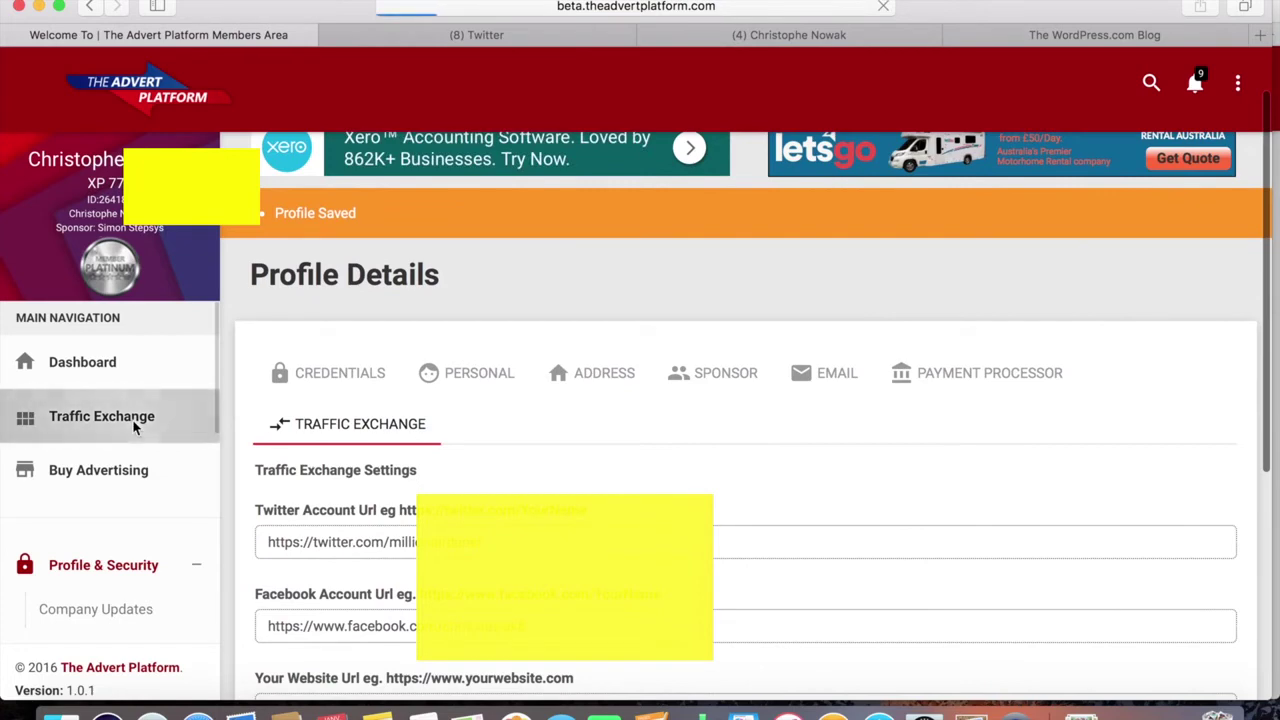
Open Traffic Exchange from the sidebar Main Navigation and scroll through the ads available to surf
left_click(135, 428)
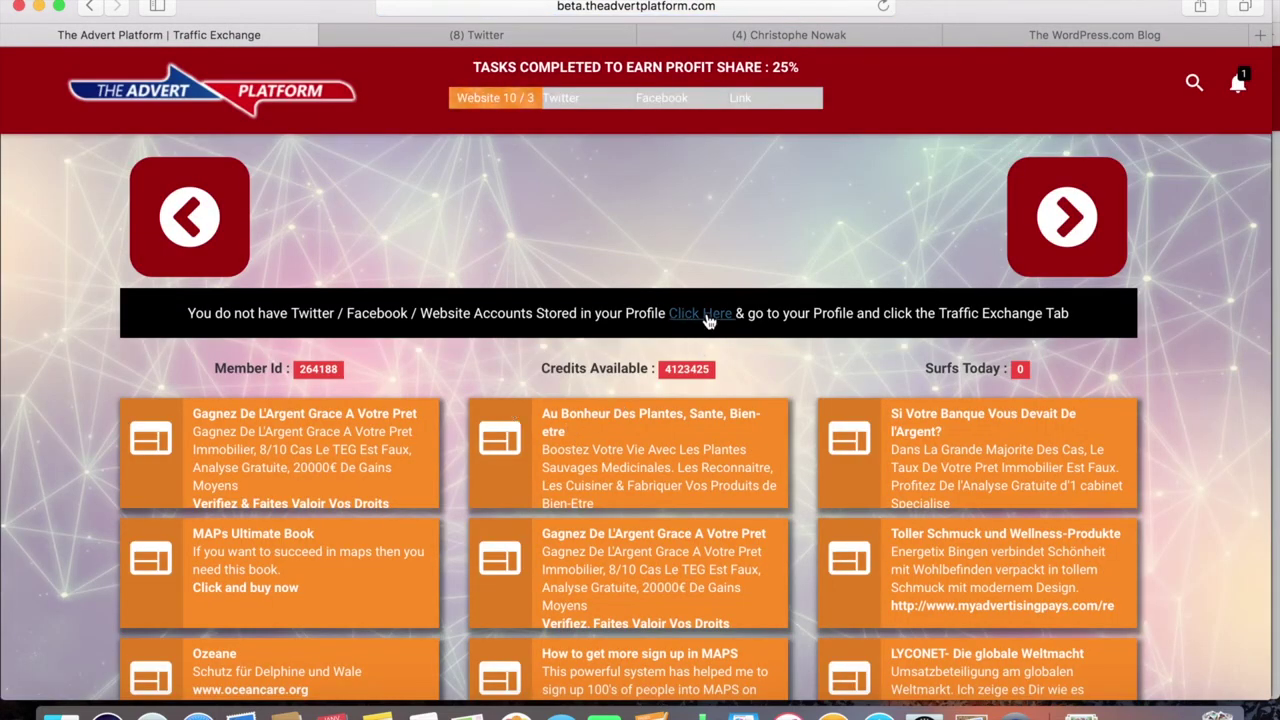
scroll(623, 375, "down", 2)
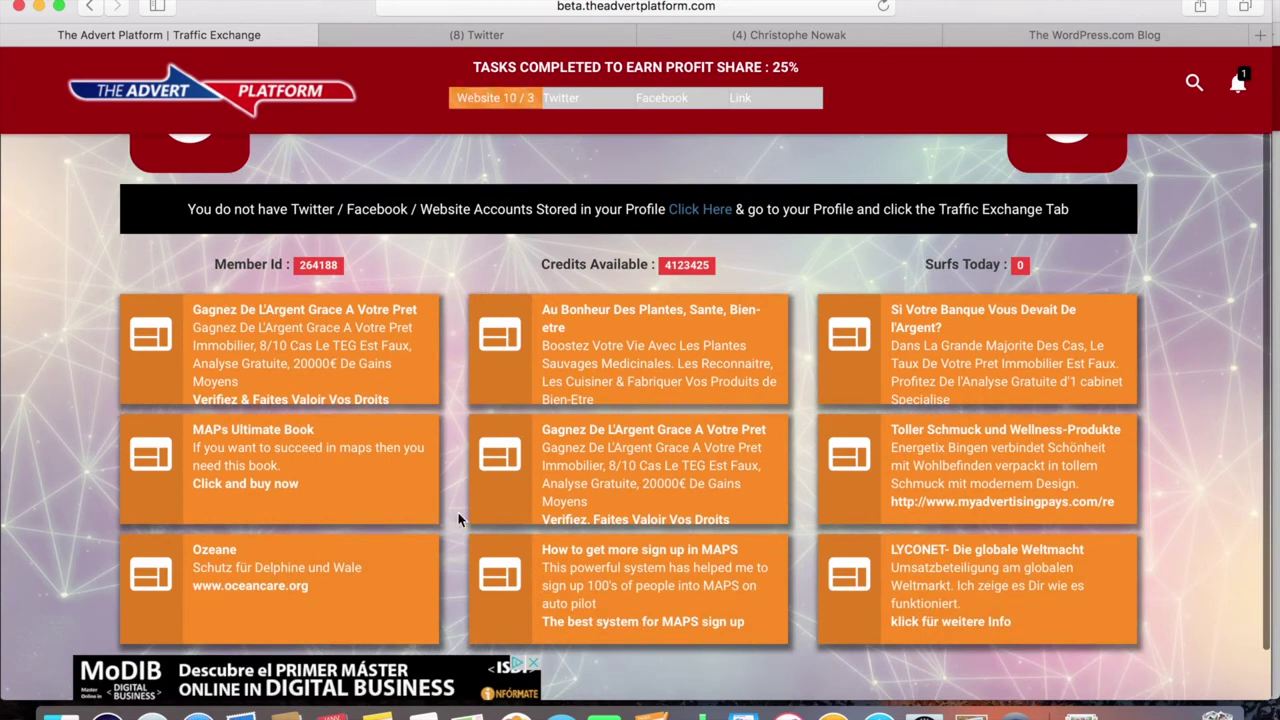